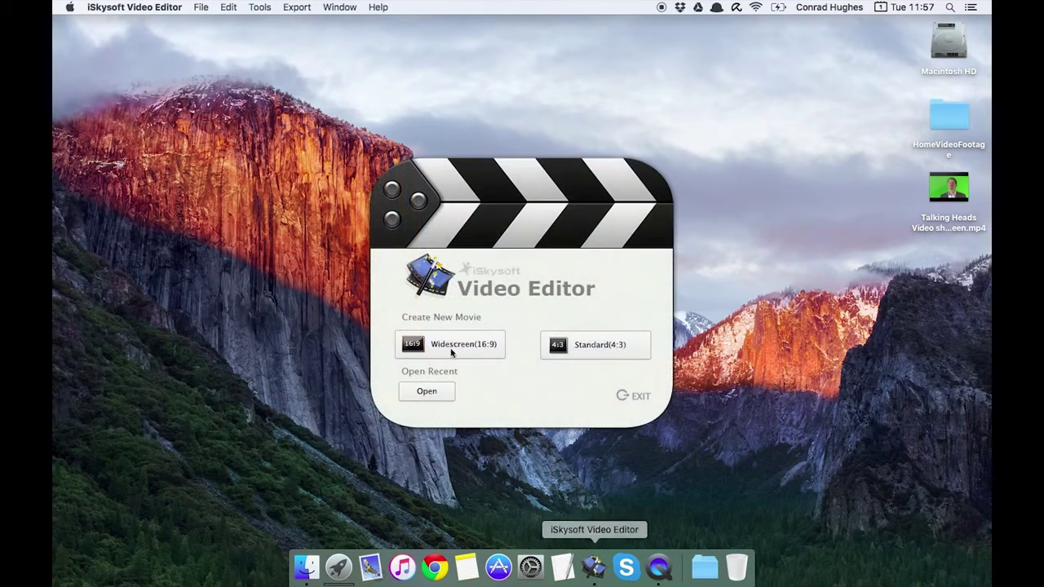
Create a new Widescreen (16:9) movie project from the start screen.
click(446, 348)
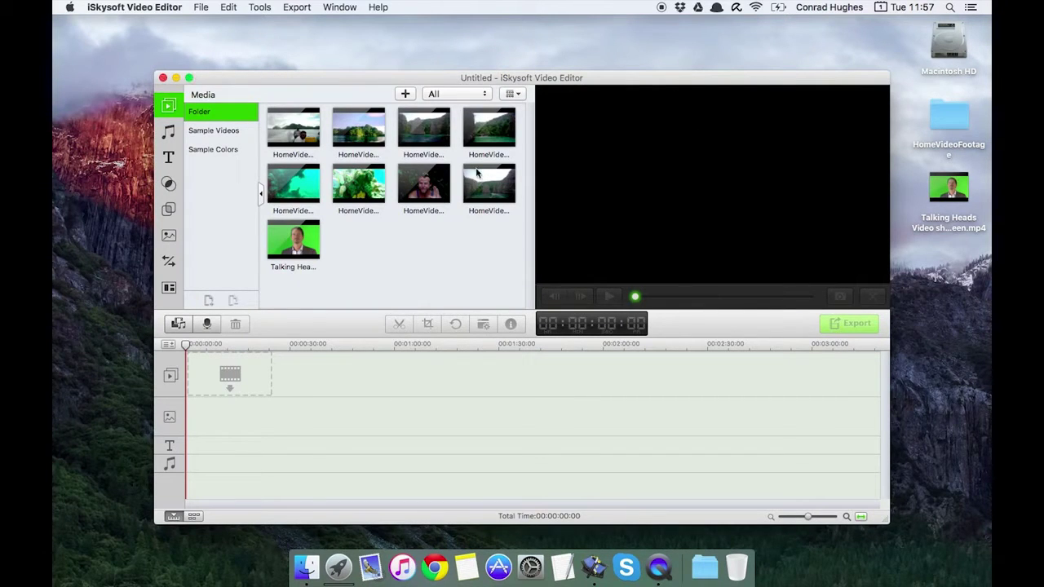
Maximize the editor window and import HomeVideoFootage00002458.mov into the media library.
click(187, 77)
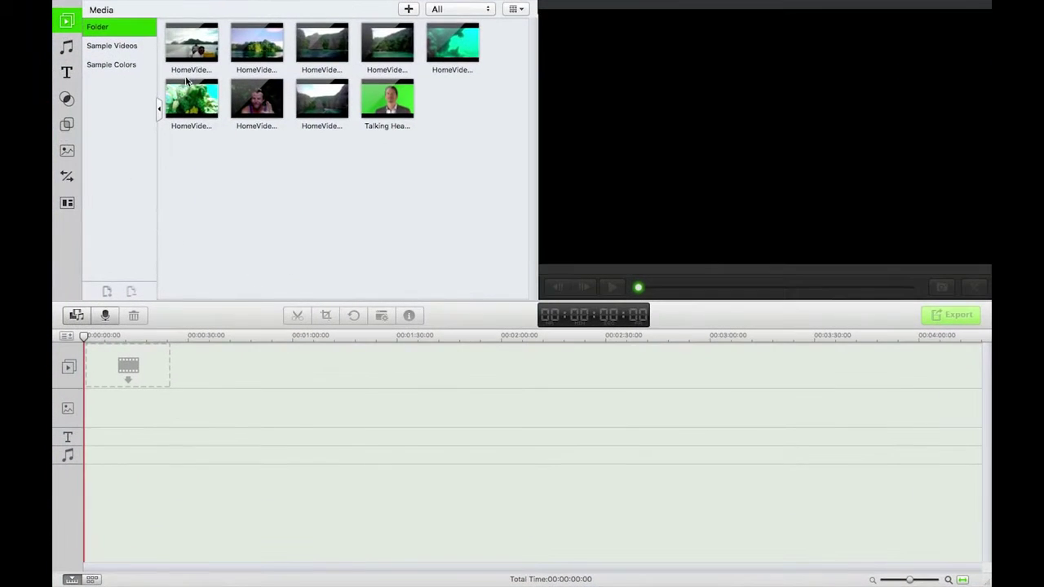
click(412, 9)
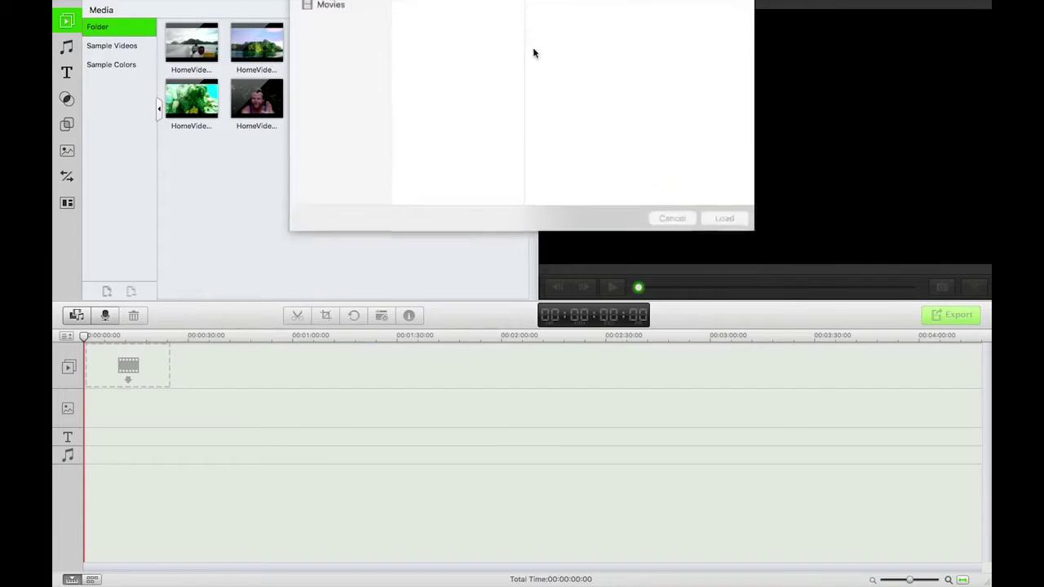
drag(483, 174, 466, 133)
click(468, 136)
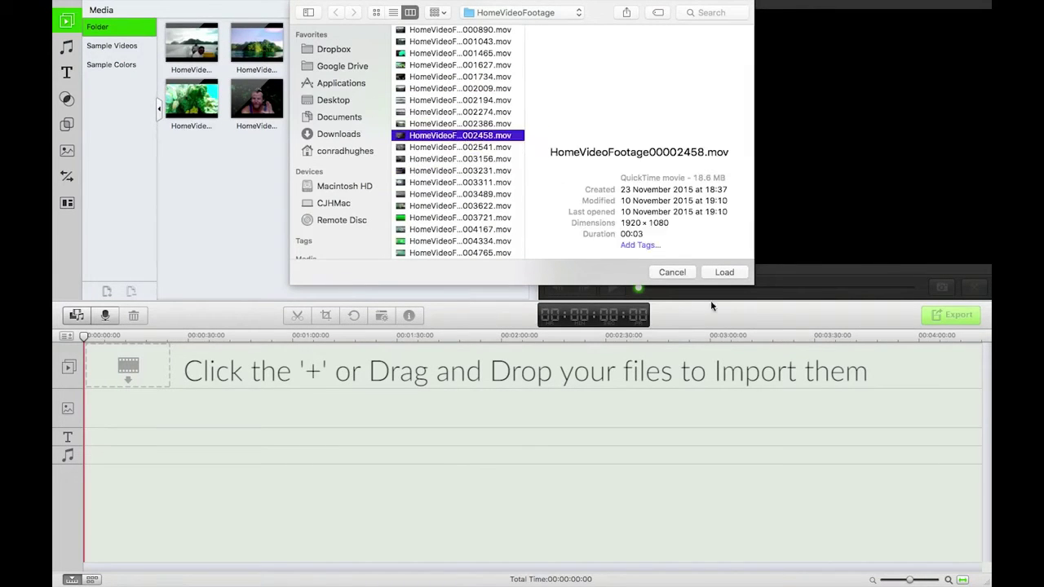
click(723, 272)
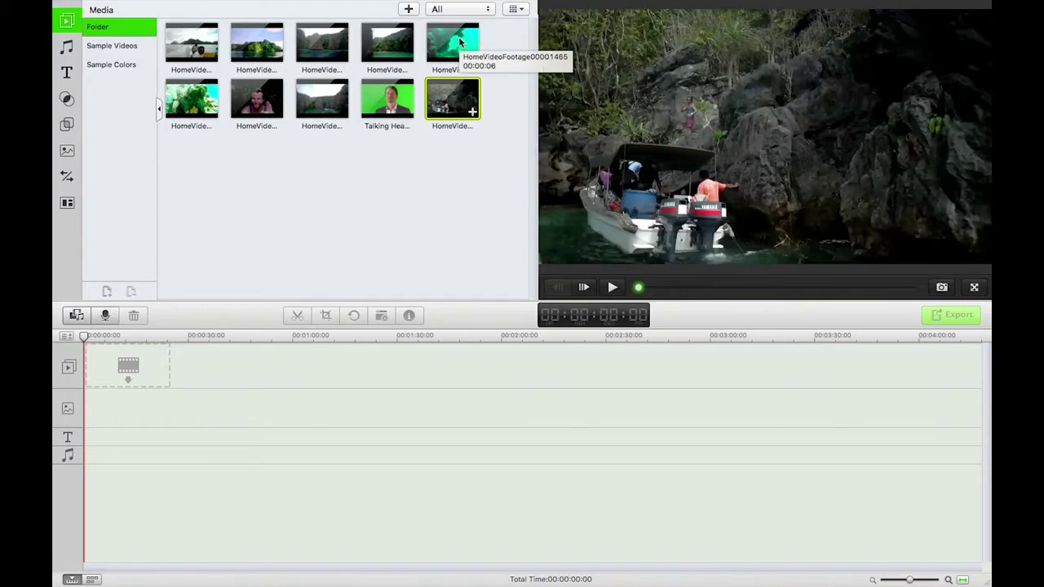
Place two underwater clips back to back on the video track, playhead at start.
drag(459, 36, 171, 373)
drag(204, 118, 115, 372)
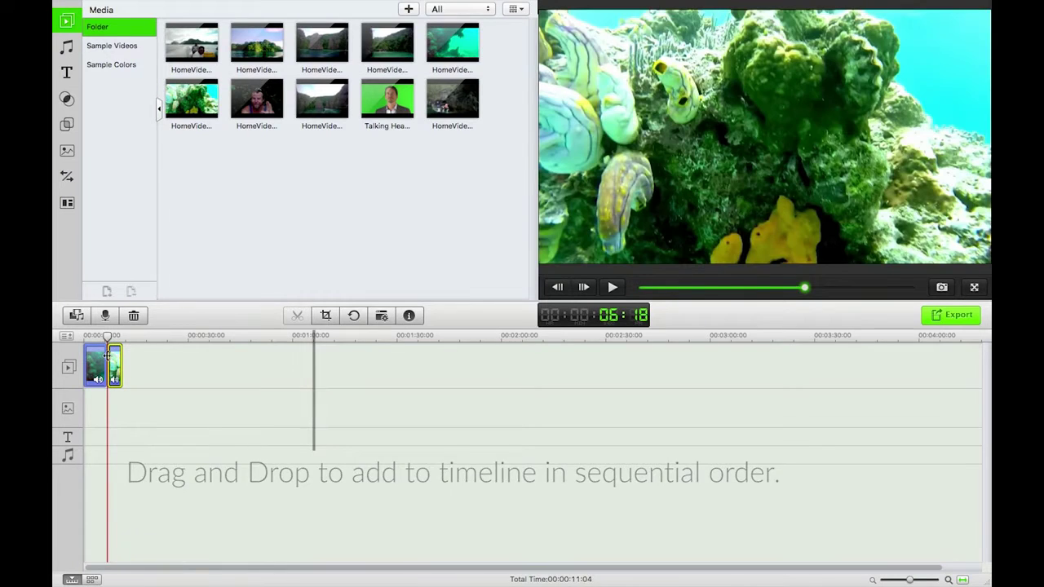
drag(107, 336, 82, 334)
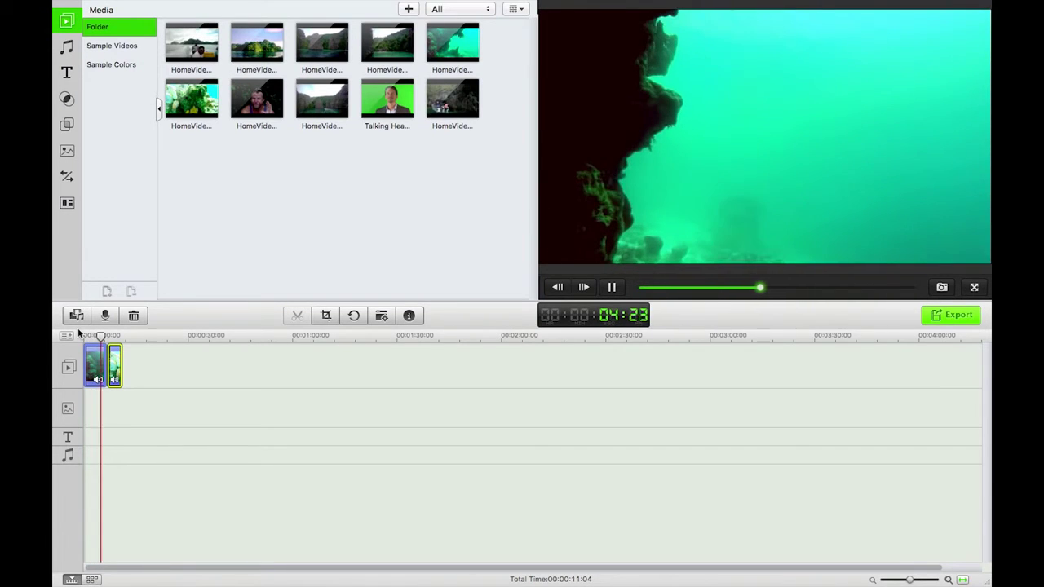
Stop playback, then select the Talking Heads clip and play its preview.
key(space)
mouse_move(396, 109)
mouse_down()
mouse_move(384, 110)
mouse_move(312, 264)
mouse_move(247, 350)
mouse_move(213, 320)
mouse_move(403, 109)
mouse_move(386, 99)
mouse_up()
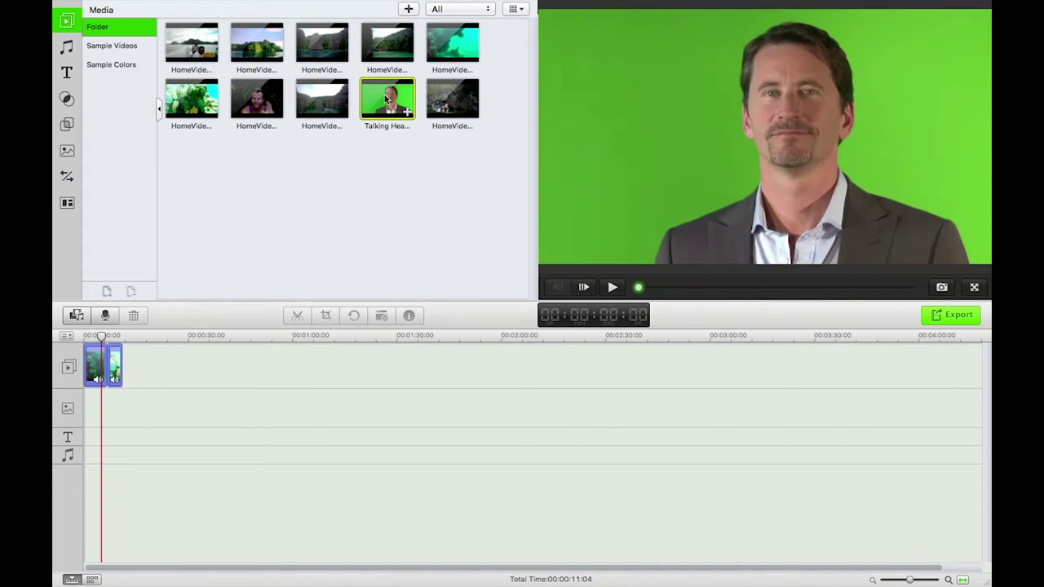
key(space)
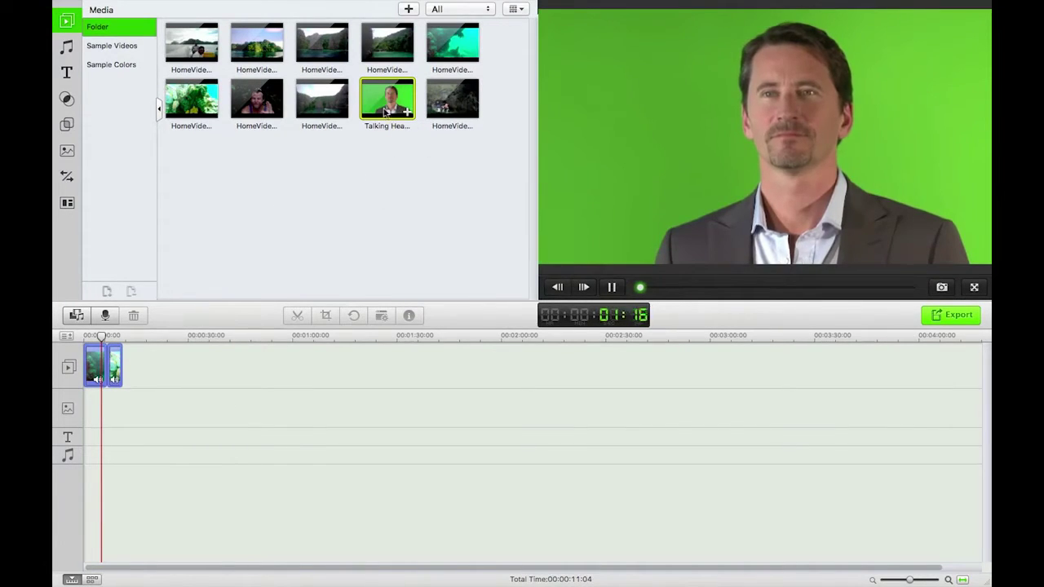
Add the Talking Heads clip to PiP and move it to the timeline start.
click(612, 287)
right_click(385, 97)
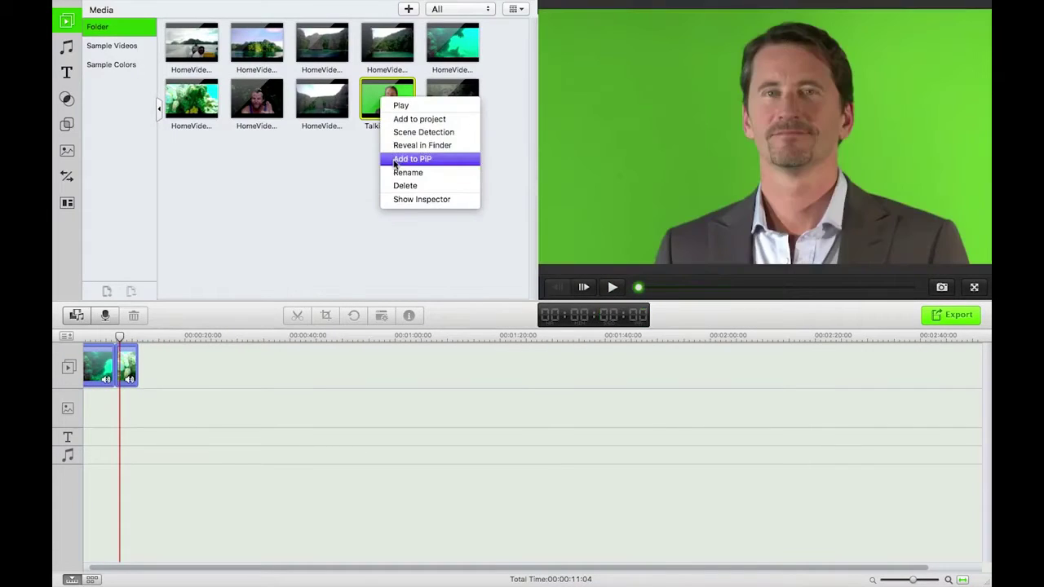
click(396, 159)
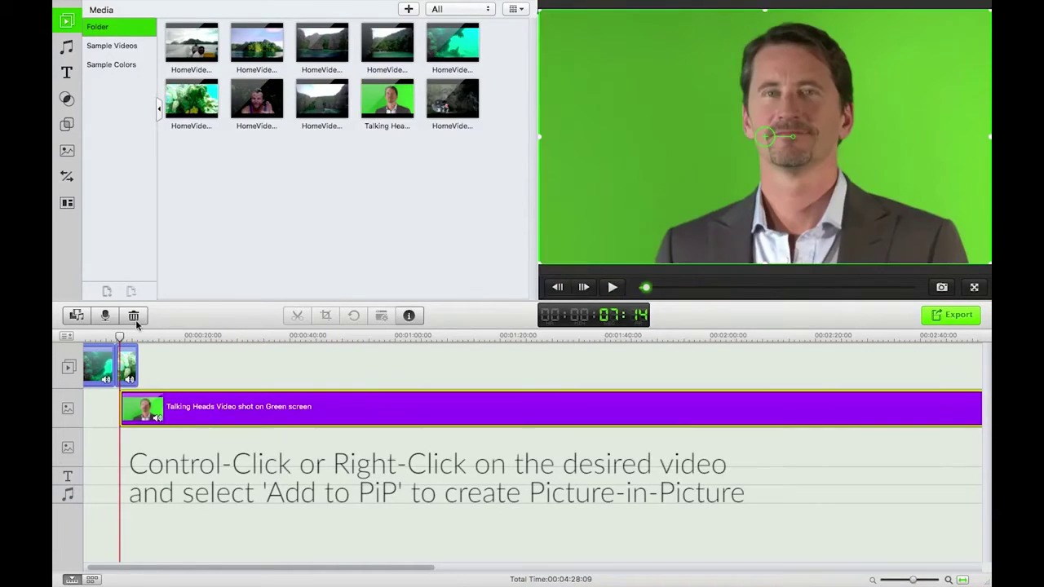
drag(136, 422, 112, 413)
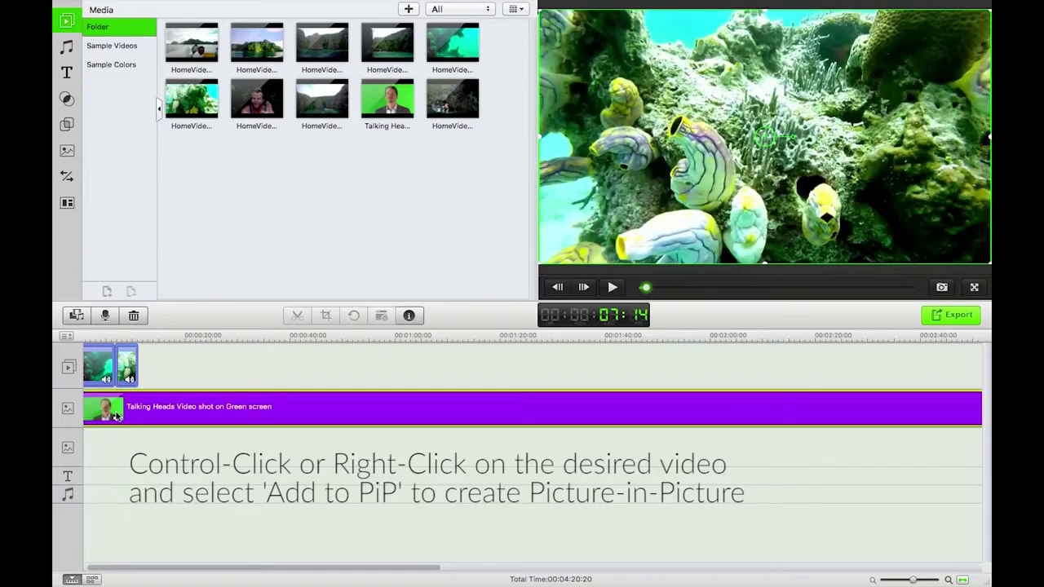
click(99, 336)
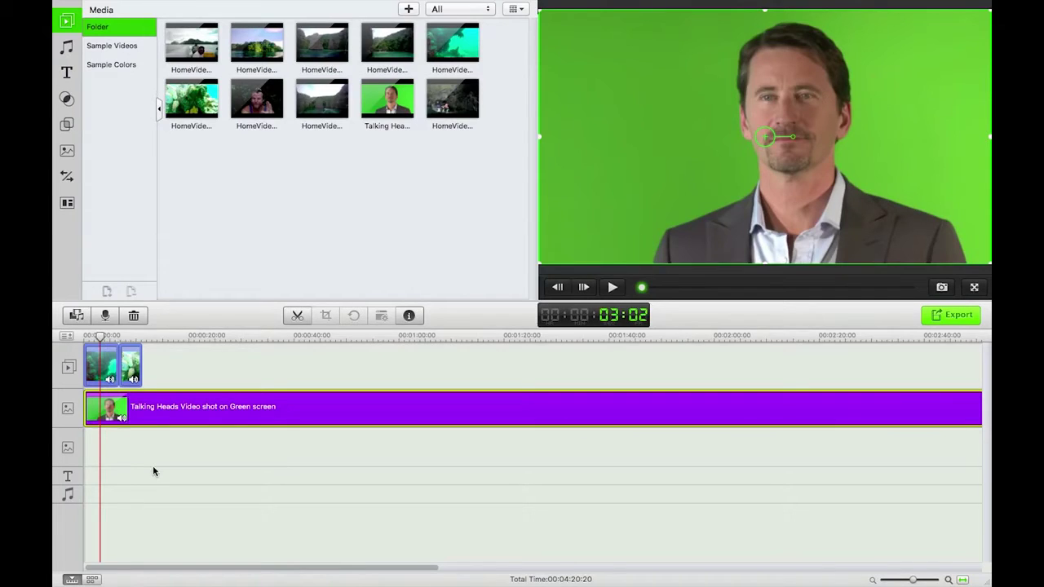
Enable Green Screen (Chroma Key) on the Talking Heads PiP clip at intensity 35.
right_click(124, 408)
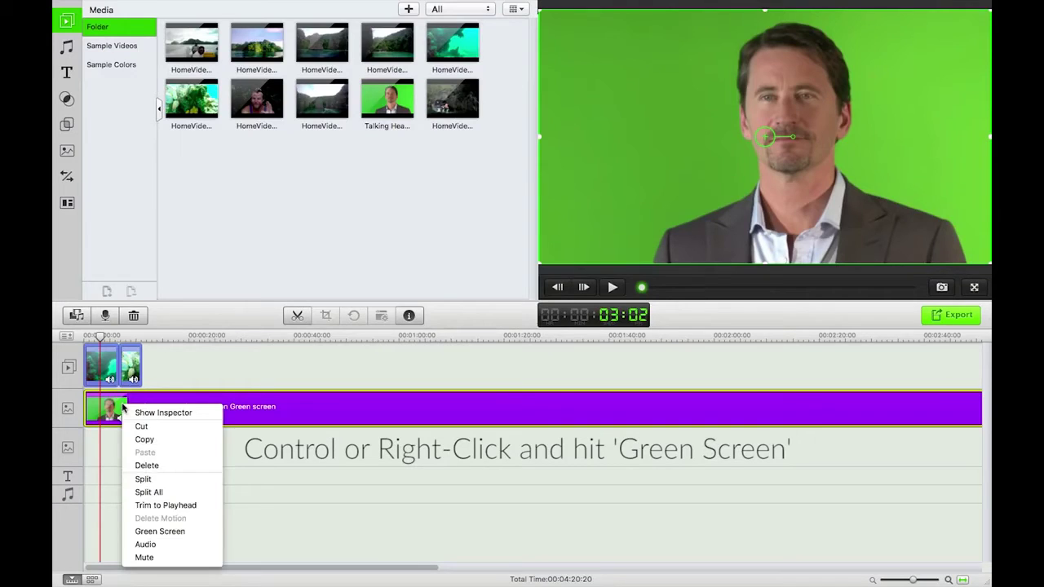
click(160, 532)
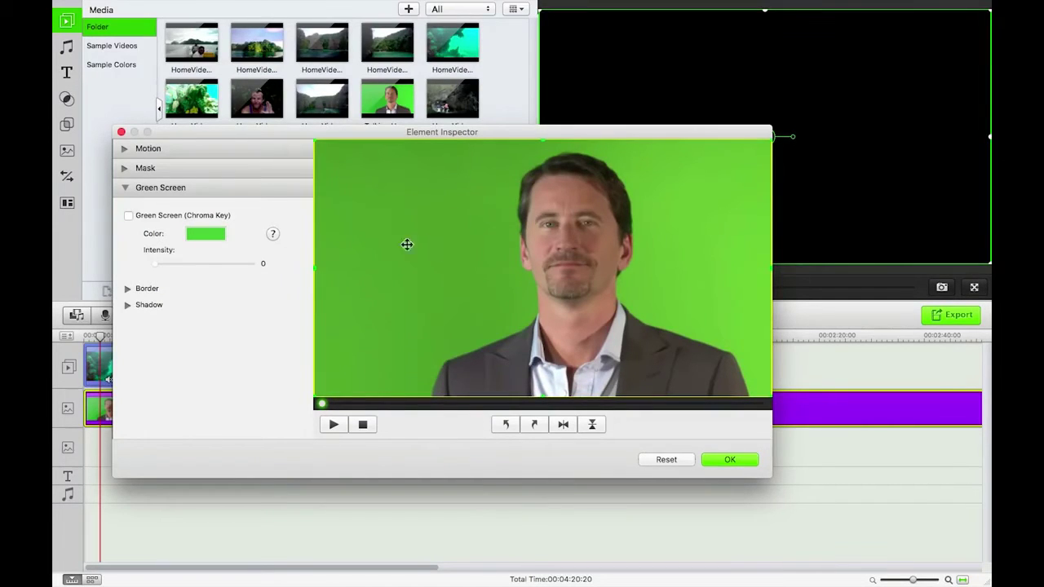
click(209, 235)
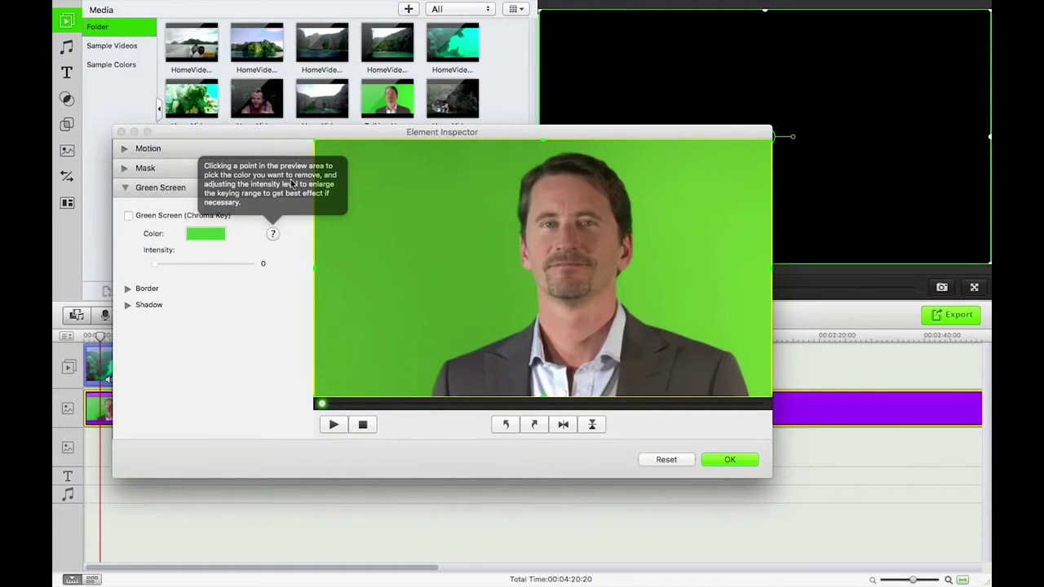
click(391, 254)
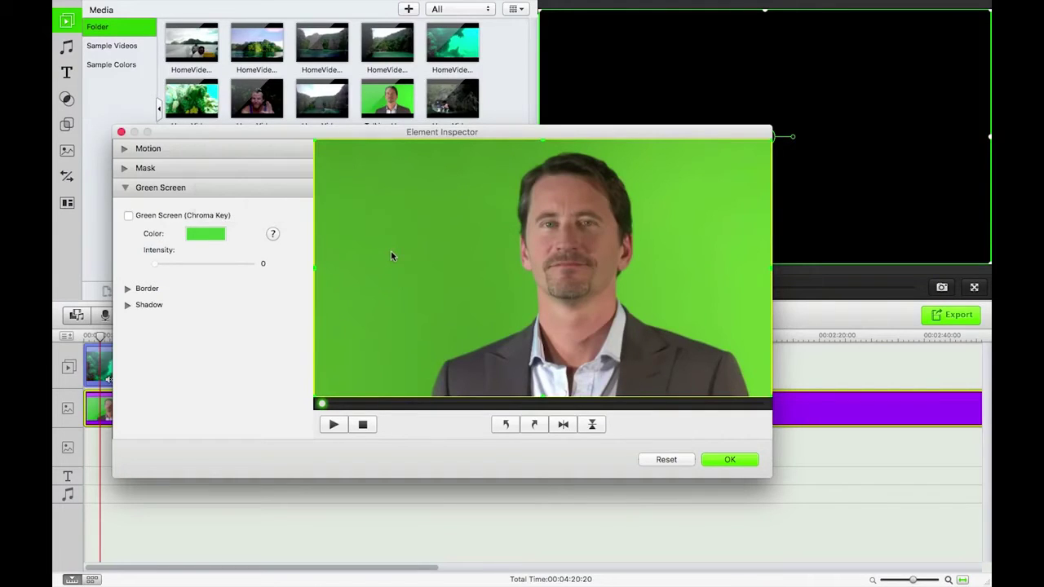
click(128, 215)
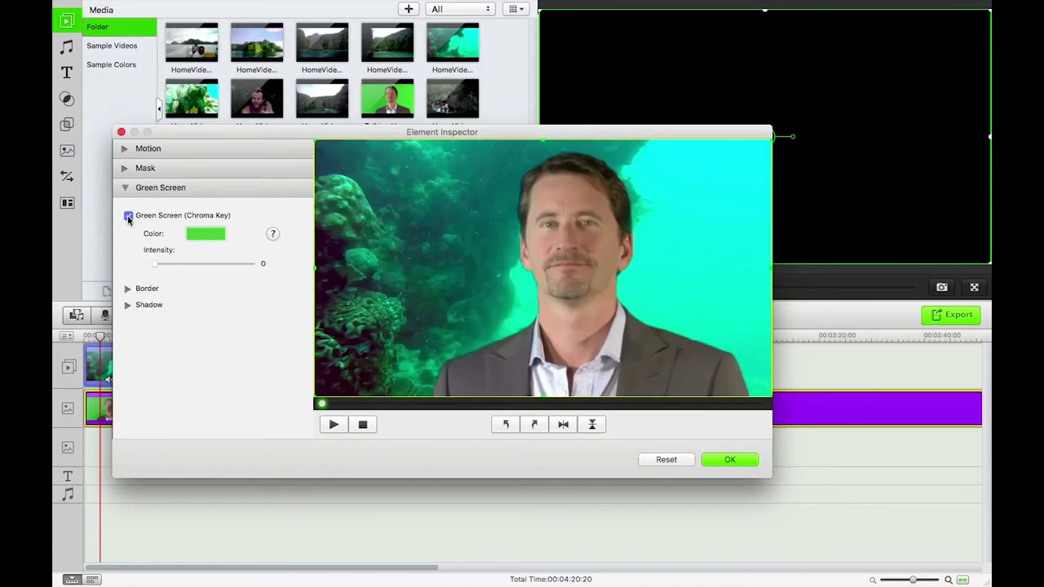
drag(155, 264, 189, 259)
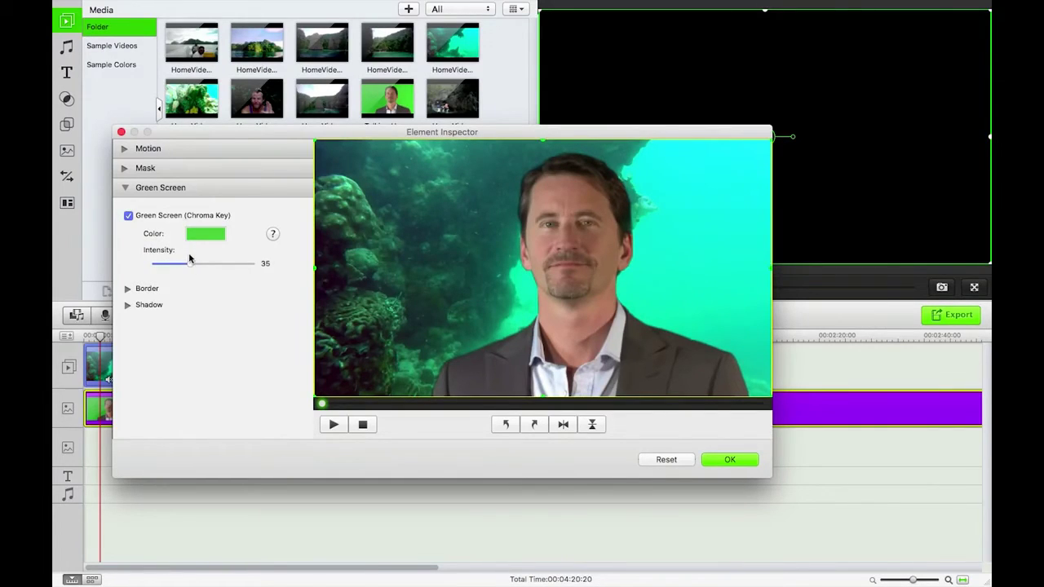
Try a Gradient Border on the overlay, then set the border to No Border.
click(128, 289)
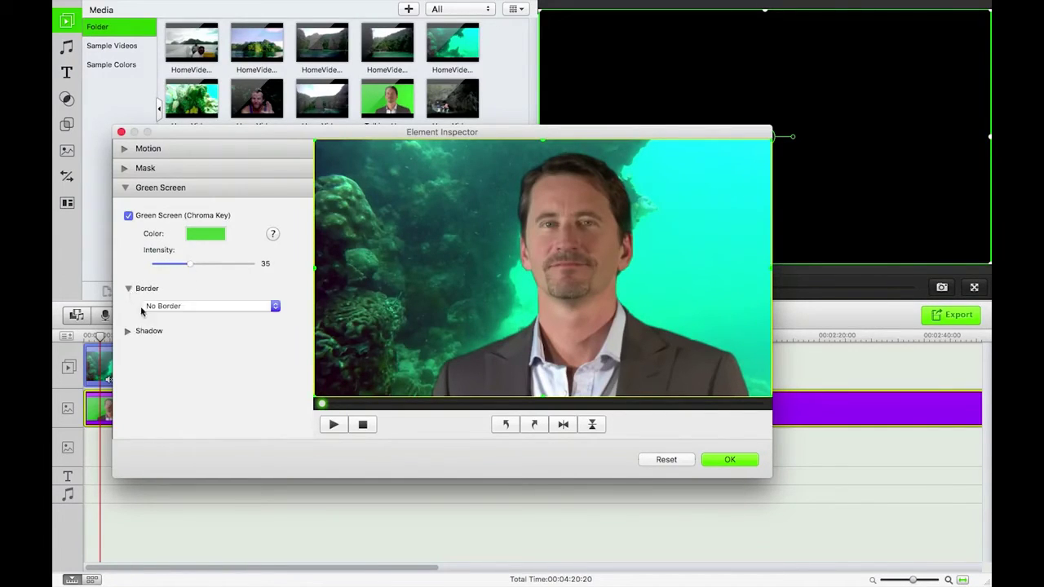
click(158, 306)
click(156, 319)
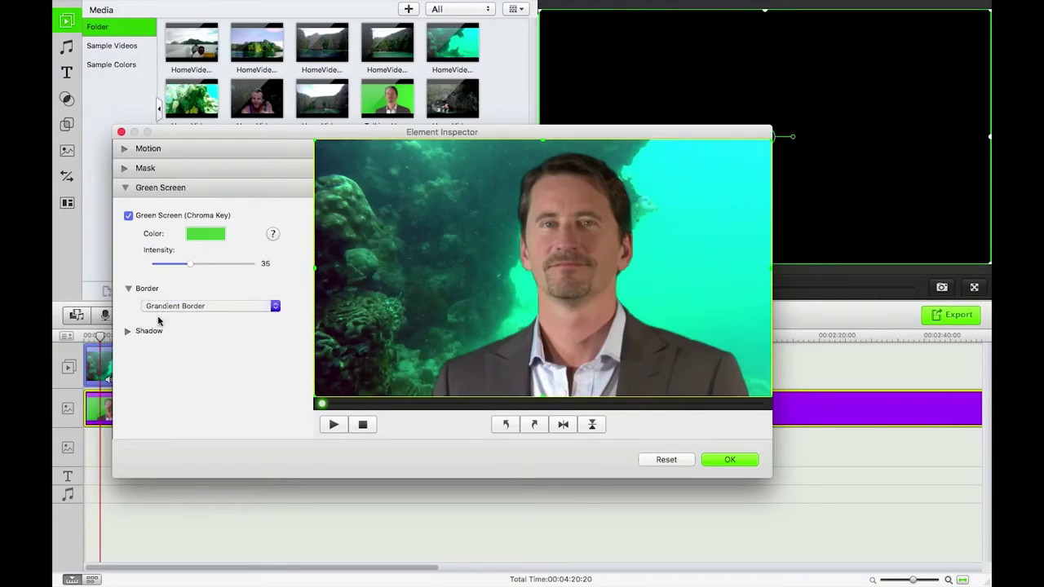
click(161, 297)
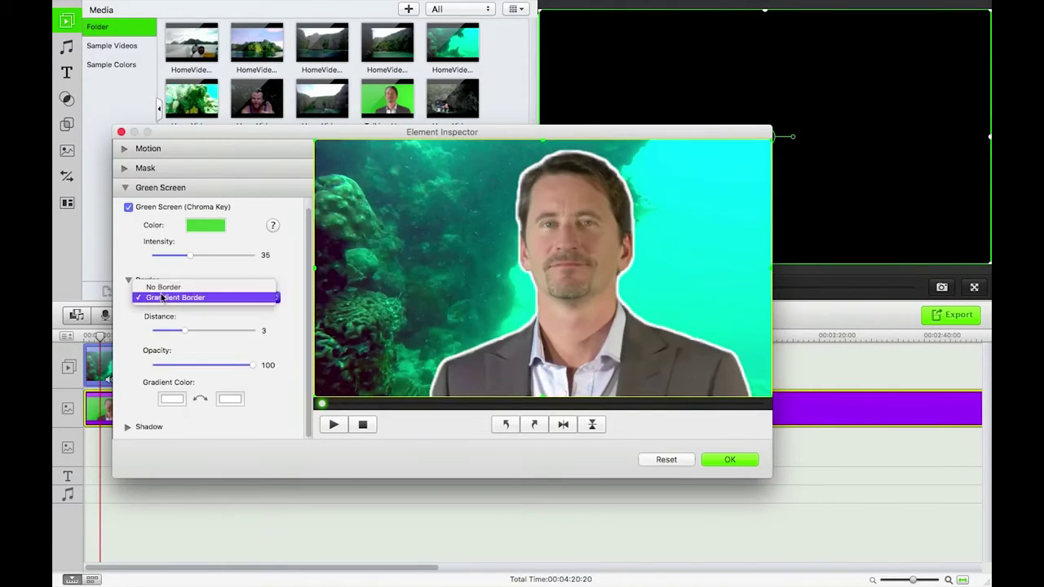
click(163, 283)
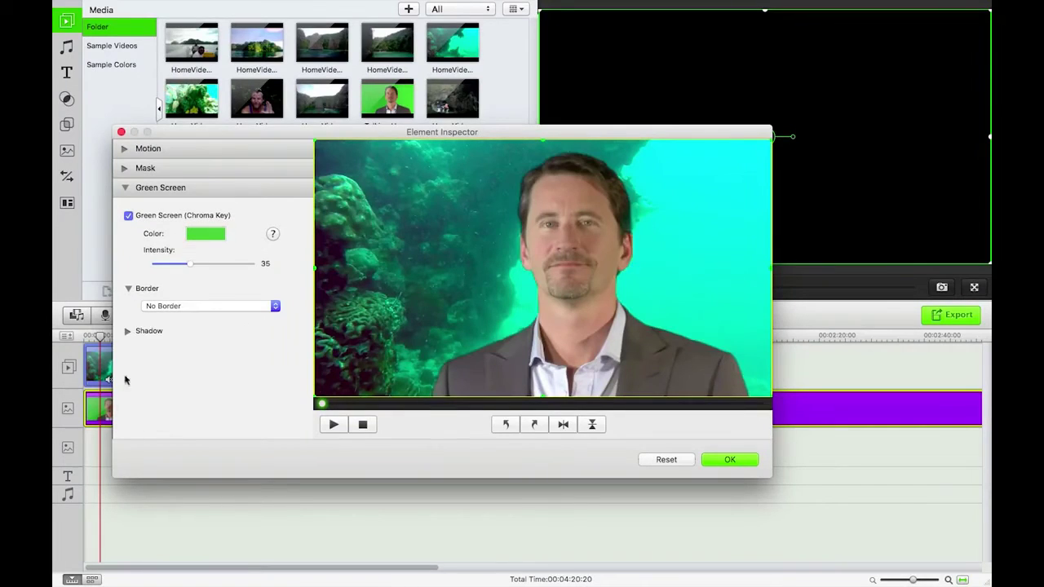
Try a Drop Shadow, then set No Shadow and reveal the Mask shapes.
click(127, 332)
click(165, 350)
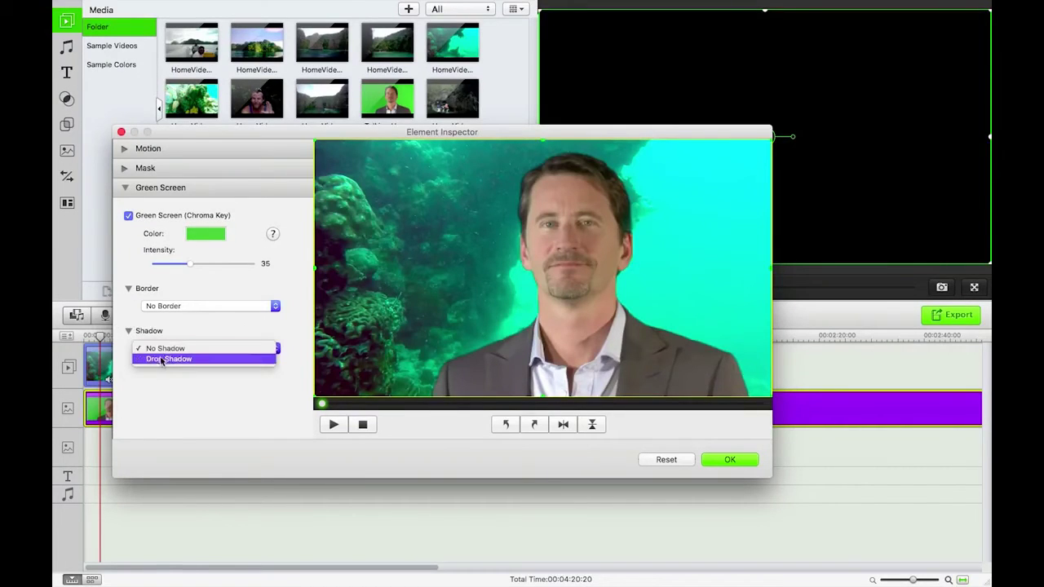
click(161, 359)
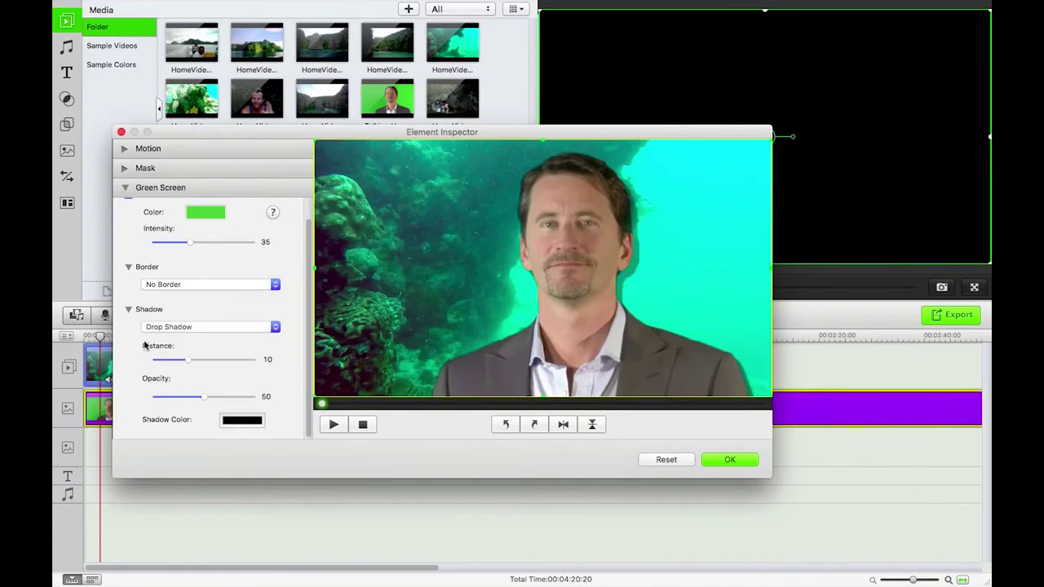
click(159, 326)
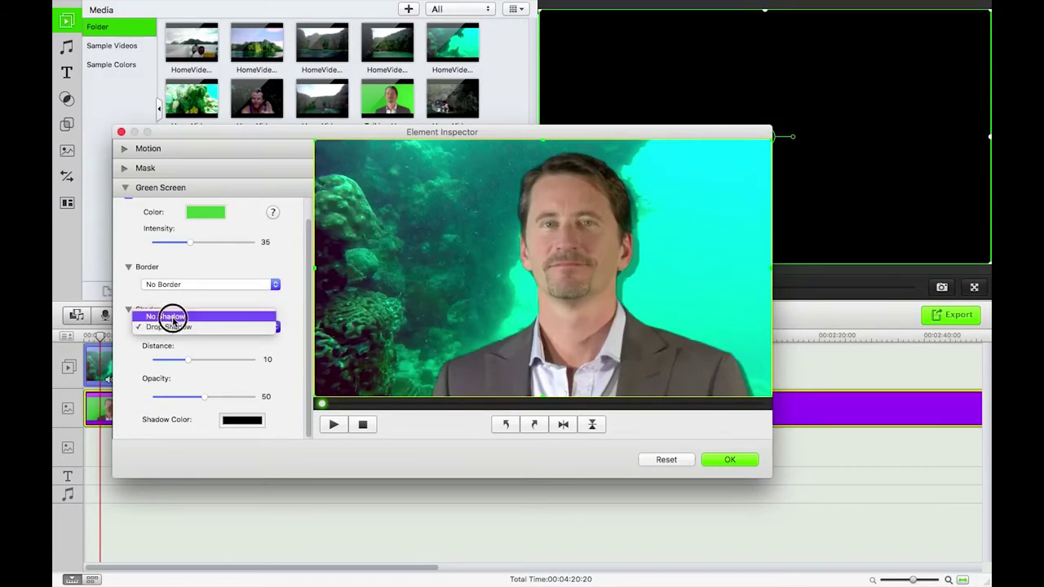
click(172, 317)
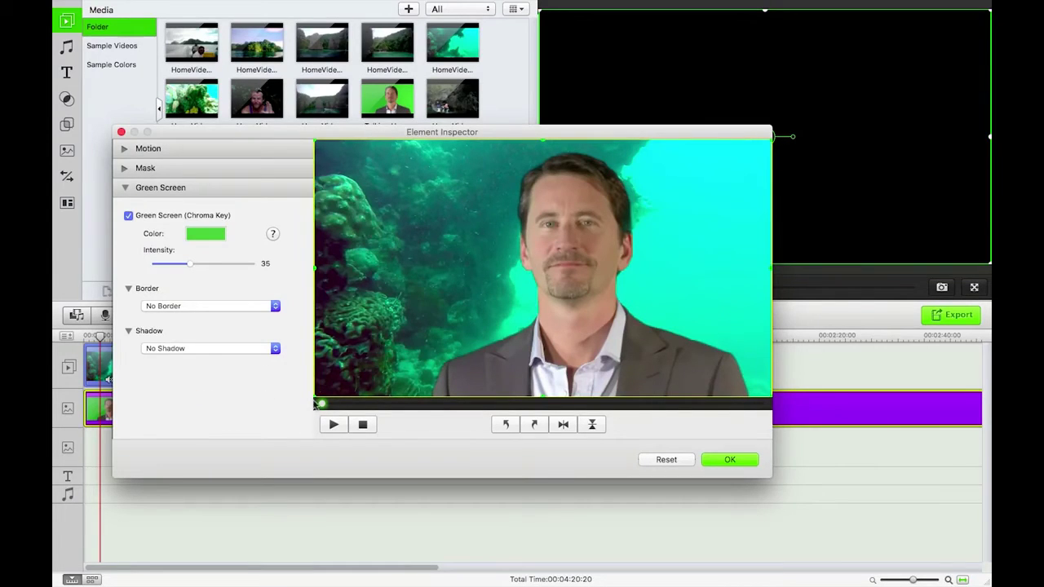
click(126, 169)
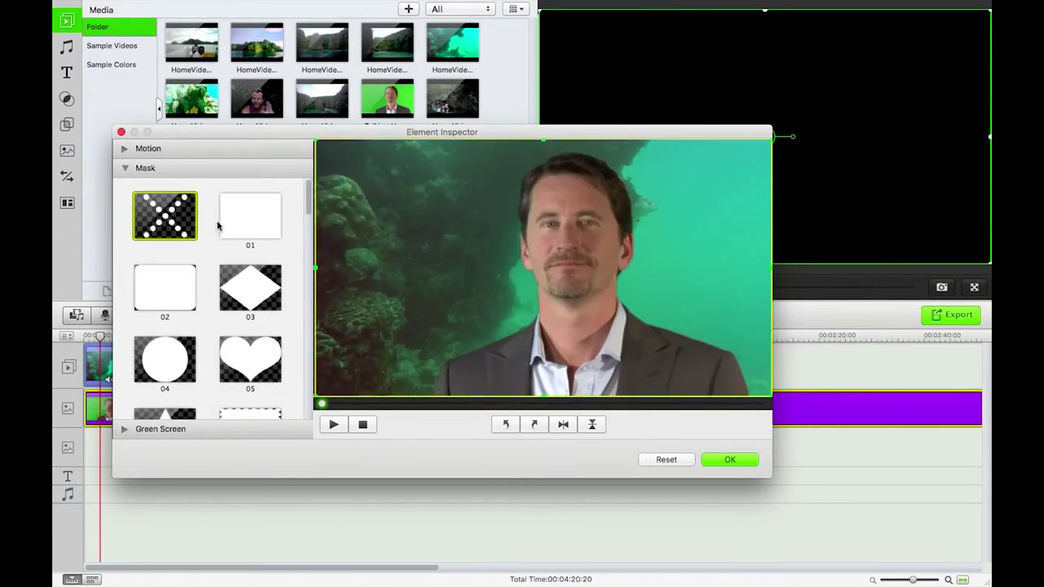
Apply the diamond mask 03 and raise the green-screen intensity to 100.
click(268, 232)
click(251, 290)
scroll(143, 184, down, 10)
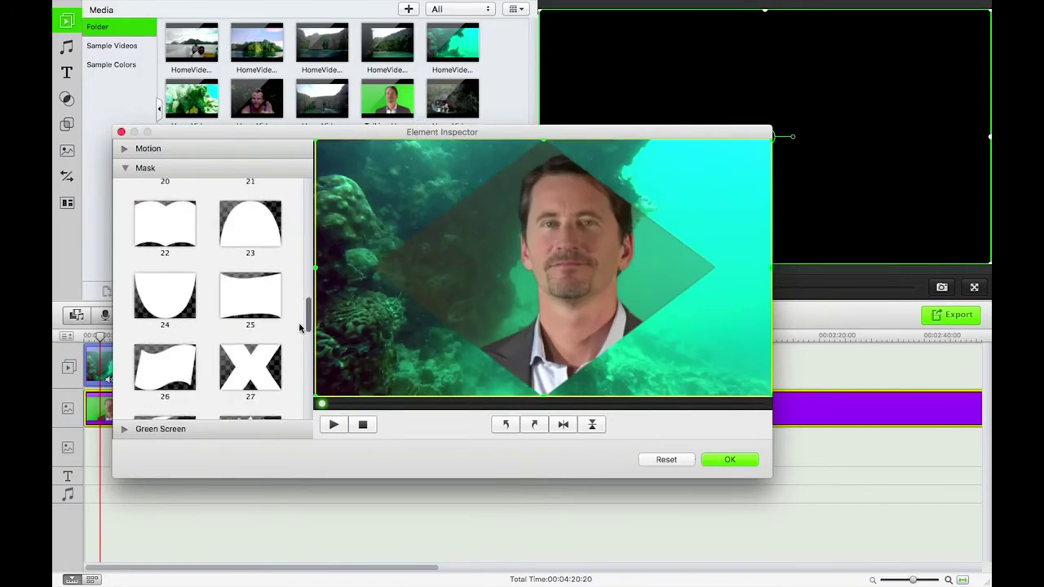
click(127, 429)
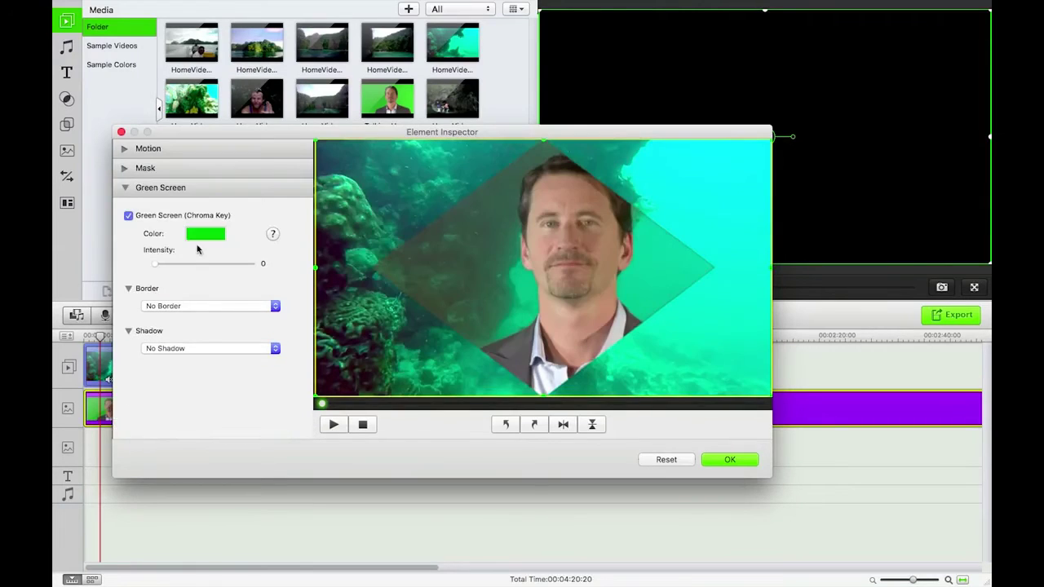
drag(156, 263, 281, 275)
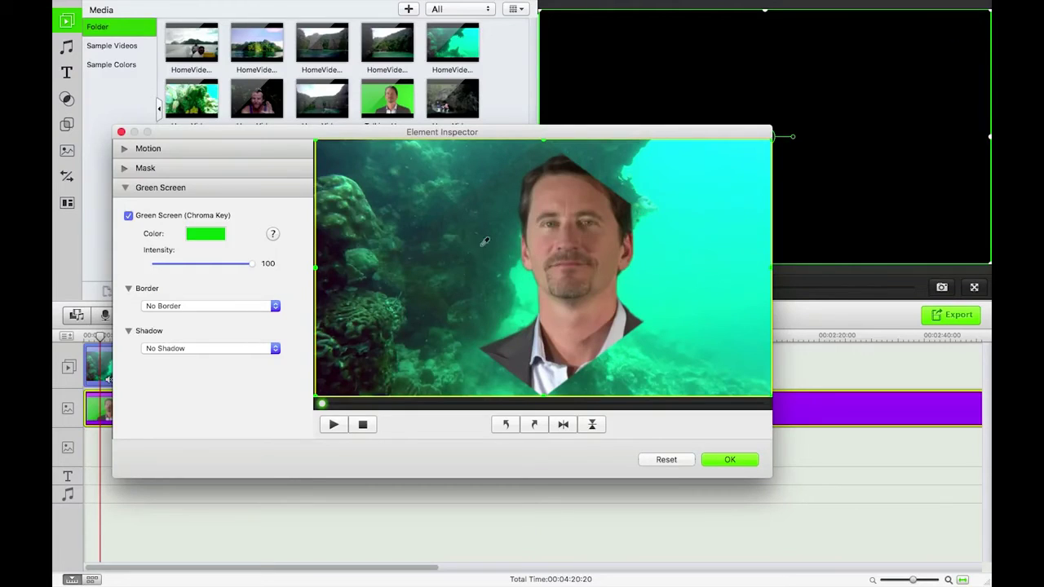
click(126, 169)
scroll(195, 261, down, 1)
Remove the mask, apply the Move to left motion, preview it, and confirm with OK.
click(163, 230)
click(122, 150)
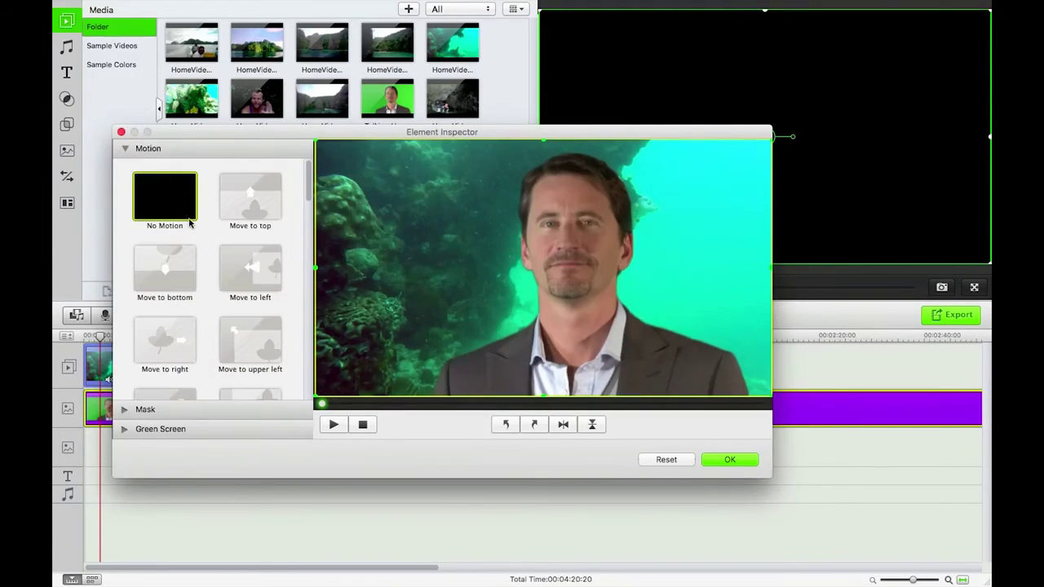
click(245, 269)
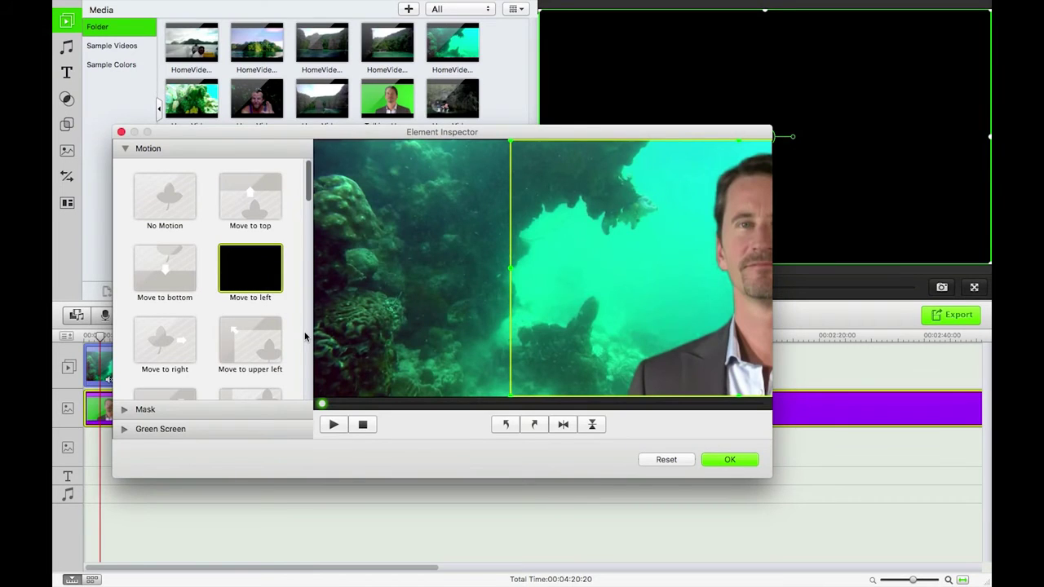
click(335, 429)
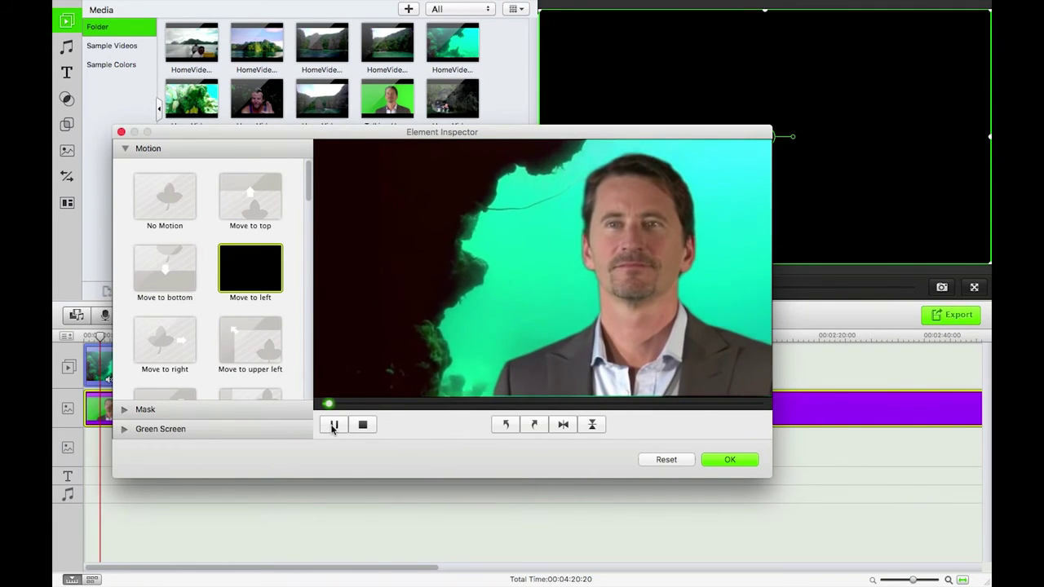
click(334, 425)
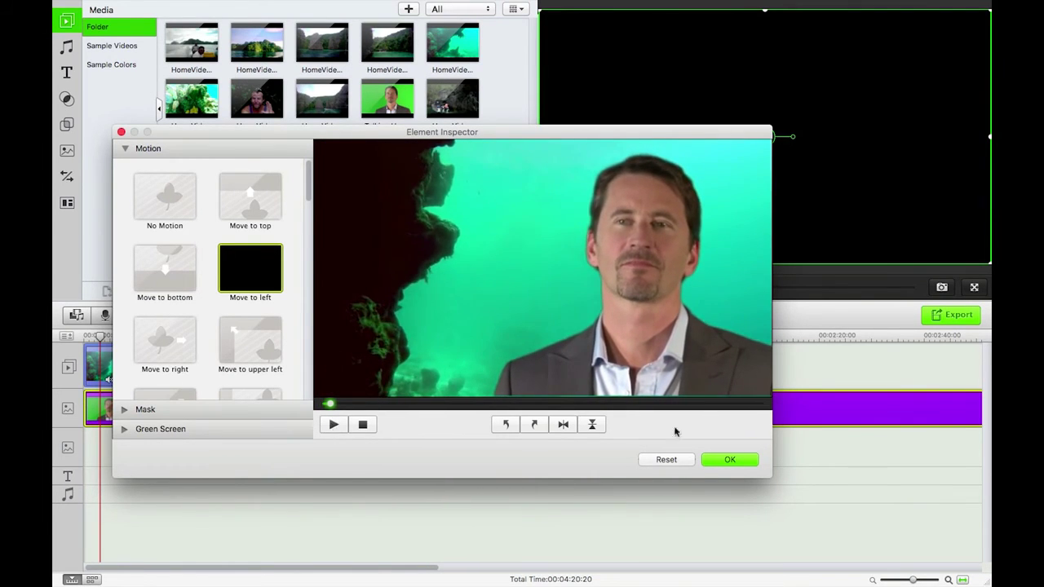
click(720, 462)
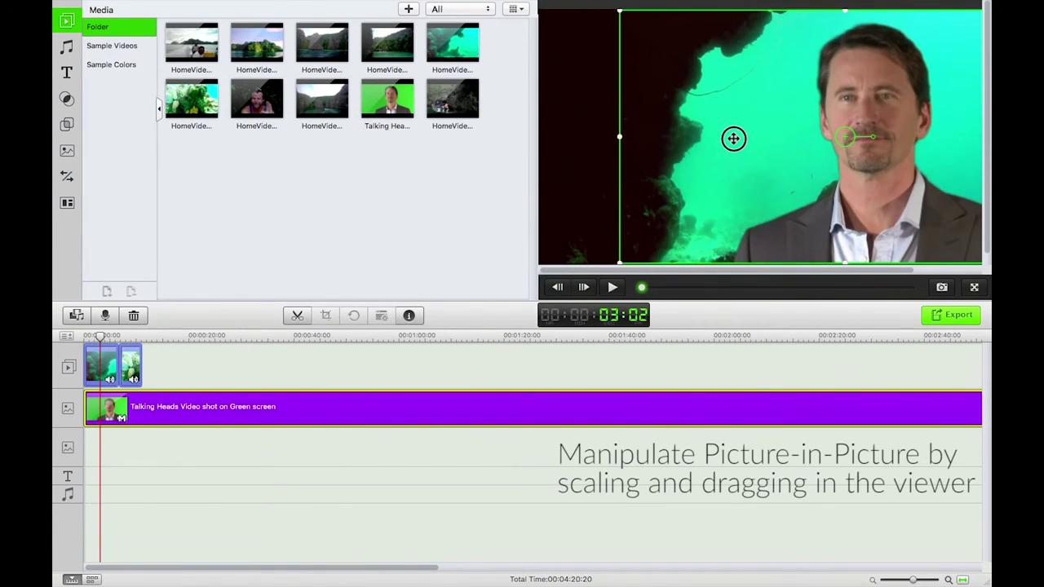
Shift the overlay left in the viewer, preview from the start, then enlarge it toward top-left.
drag(735, 138, 688, 144)
click(86, 338)
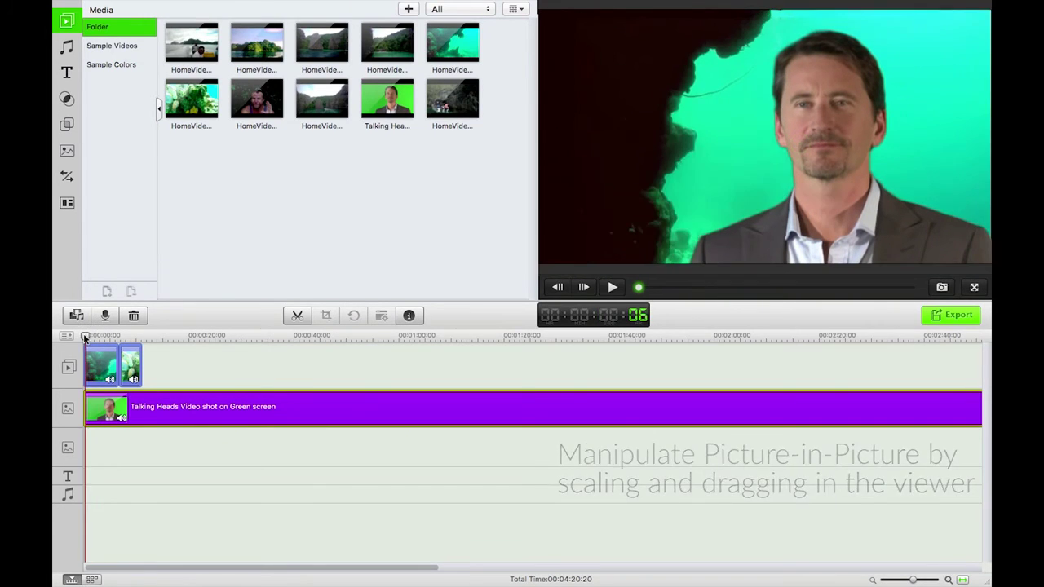
key(space)
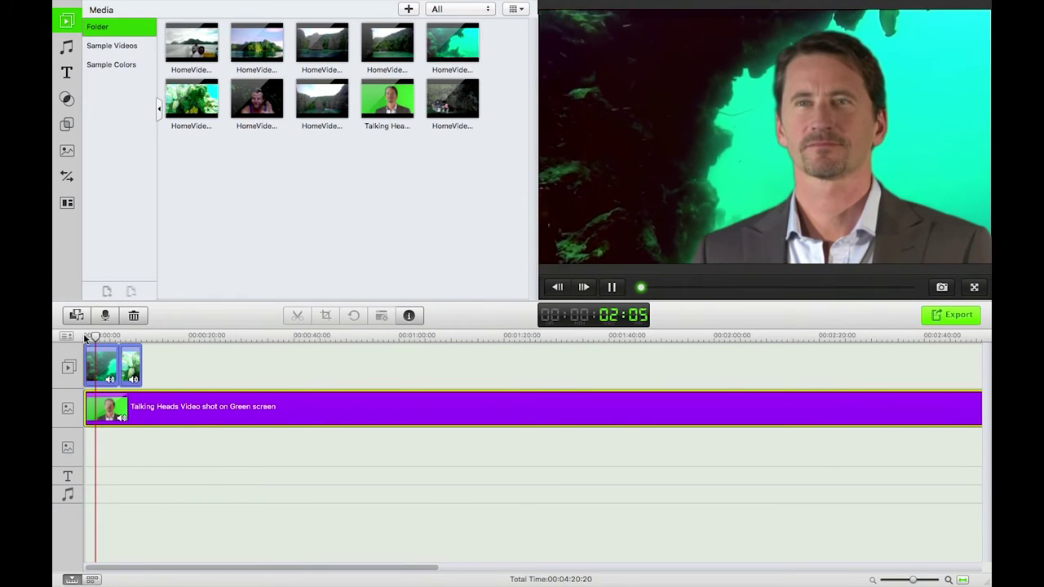
key(space)
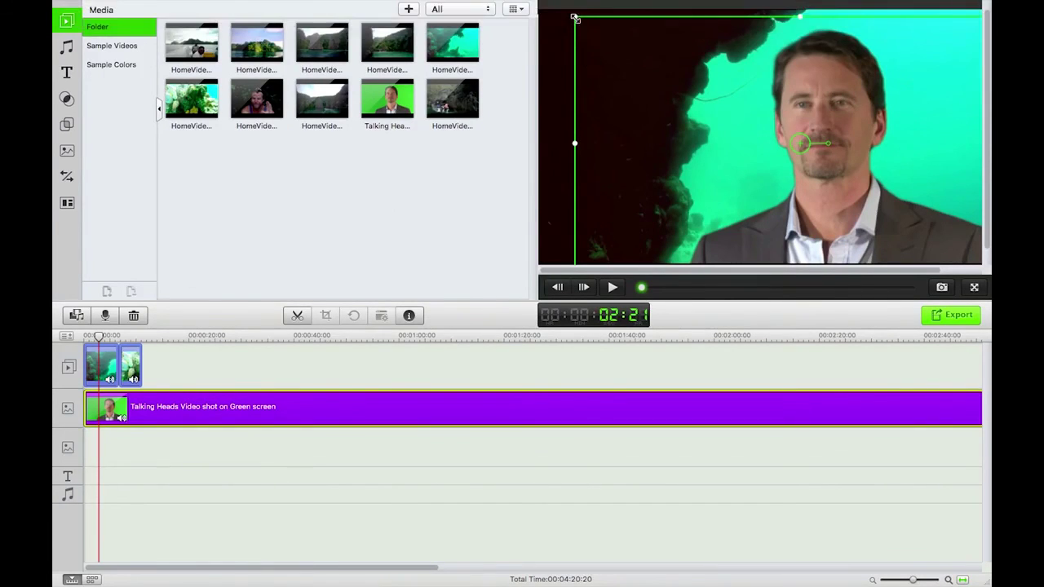
drag(576, 17, 561, 11)
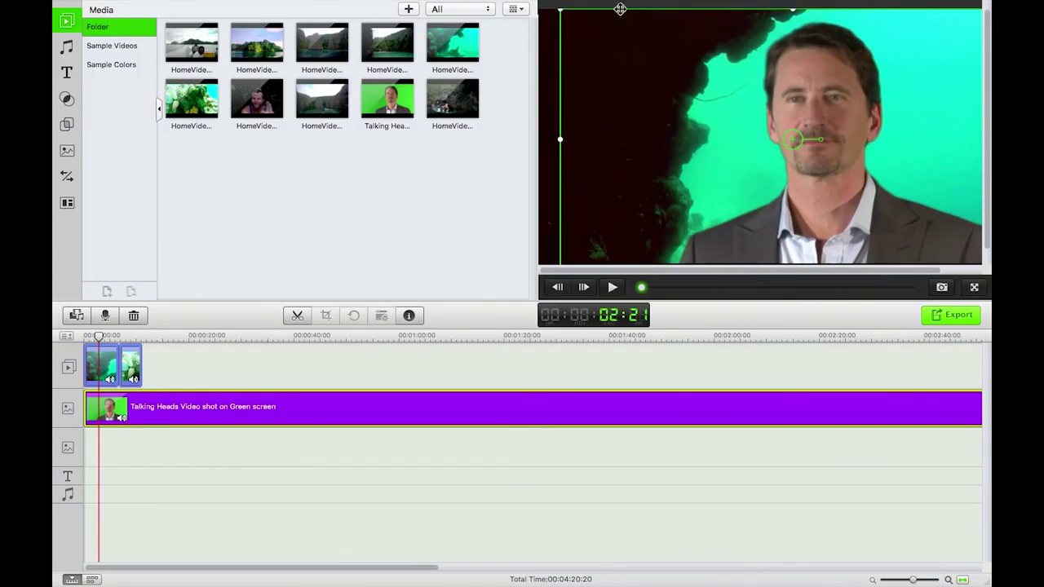